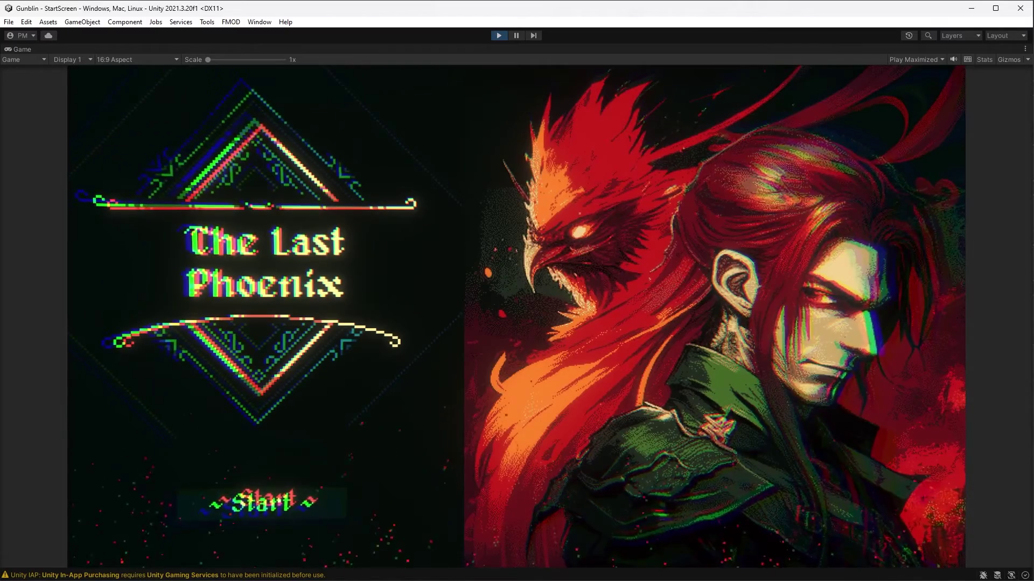
# - Start The Last Phoenix from its title screen and skip through the story pages into the main scene
pyautogui.press('Return')
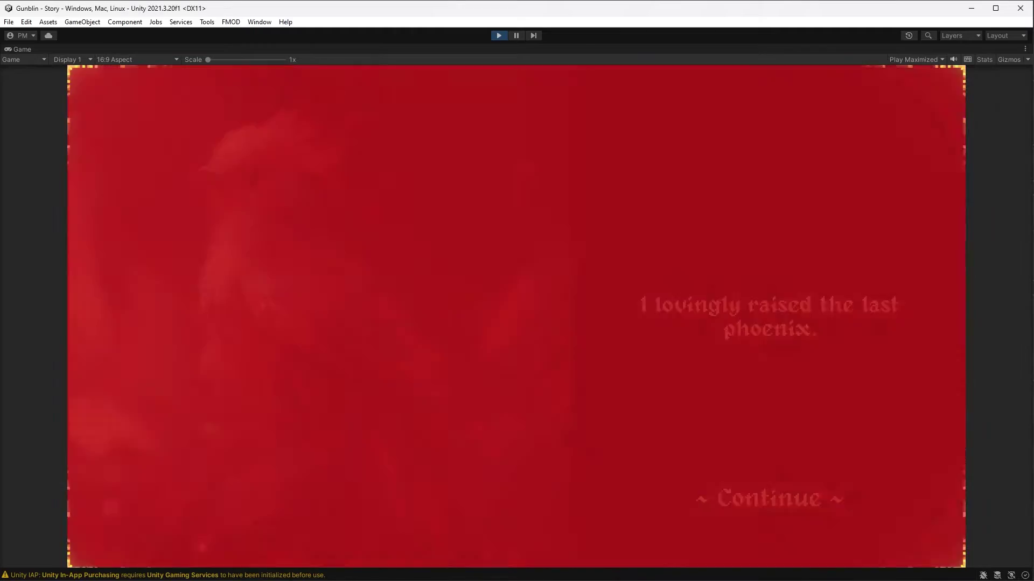
pyautogui.press('Return')
pyautogui.press('Return')
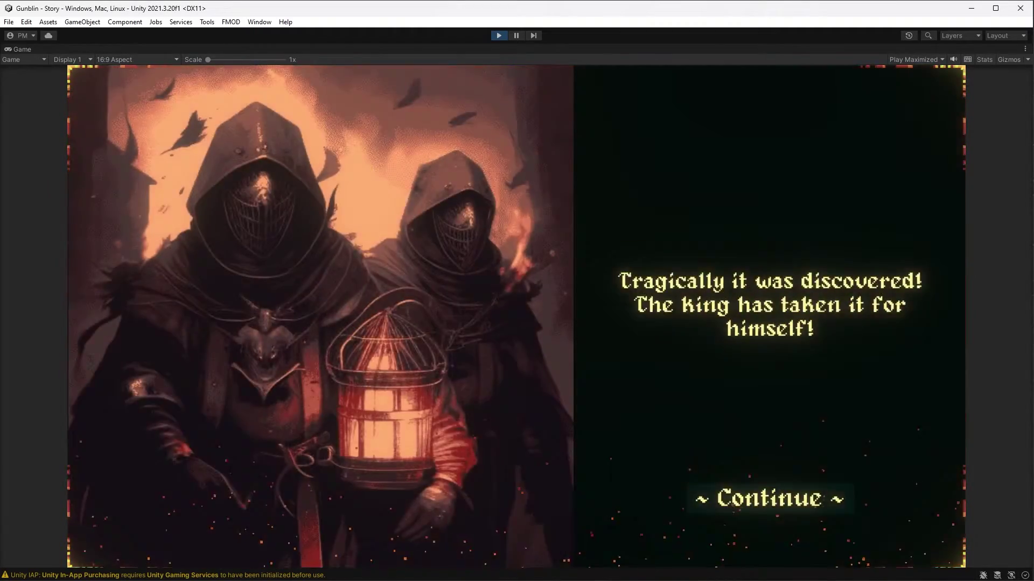
pyautogui.press('Return')
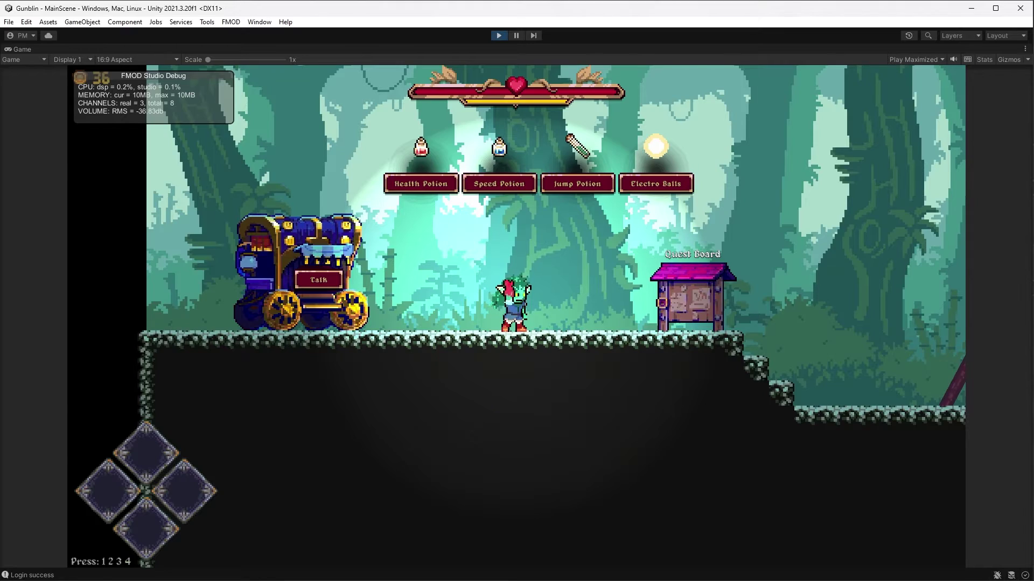
# - Run the goblin past the Quest Board to the blue lift cage and ride it down into the cave
pyautogui.press('Right')
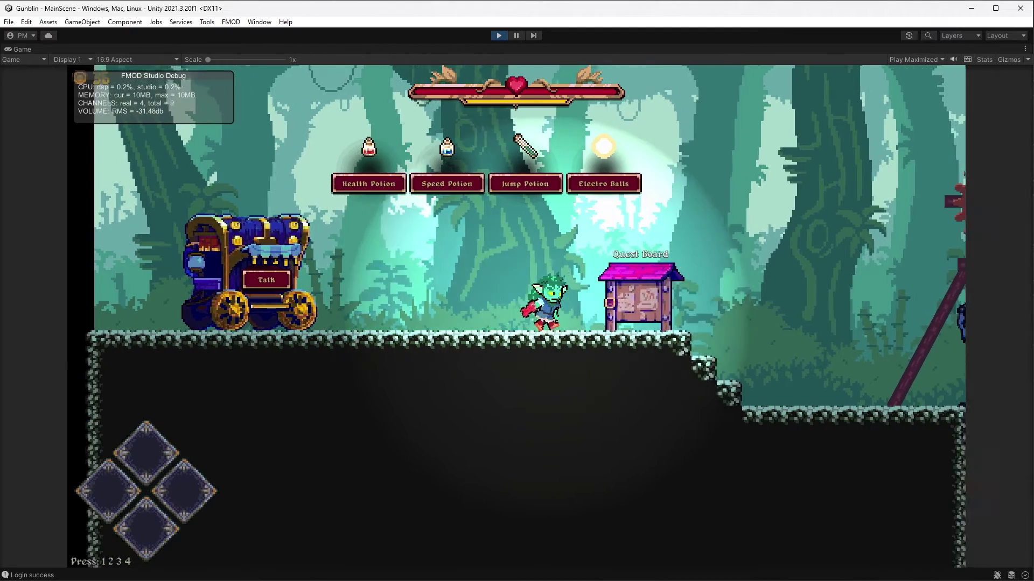
pyautogui.press('space')
pyautogui.press('d')
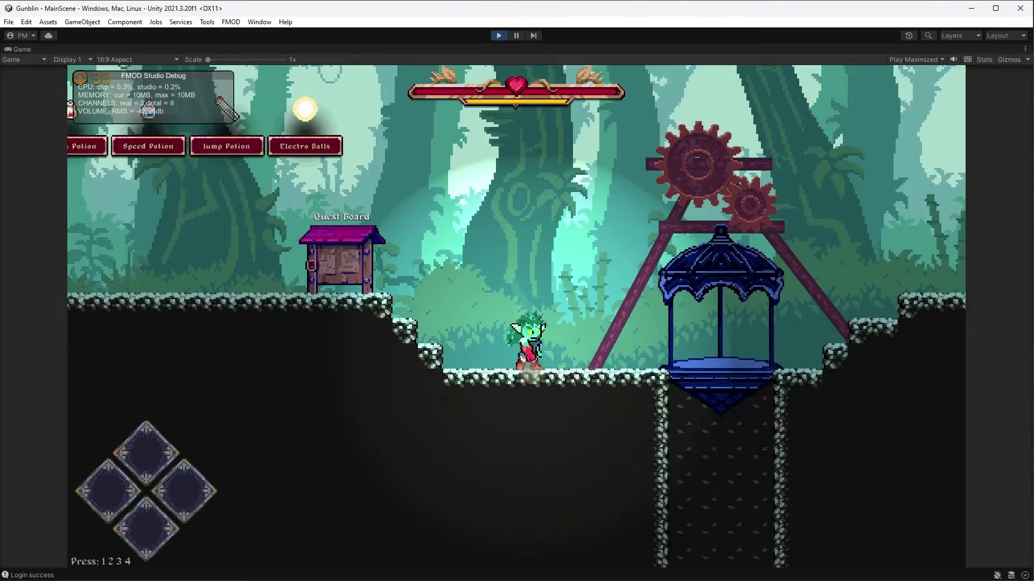
pyautogui.press('a')
pyautogui.press('Right')
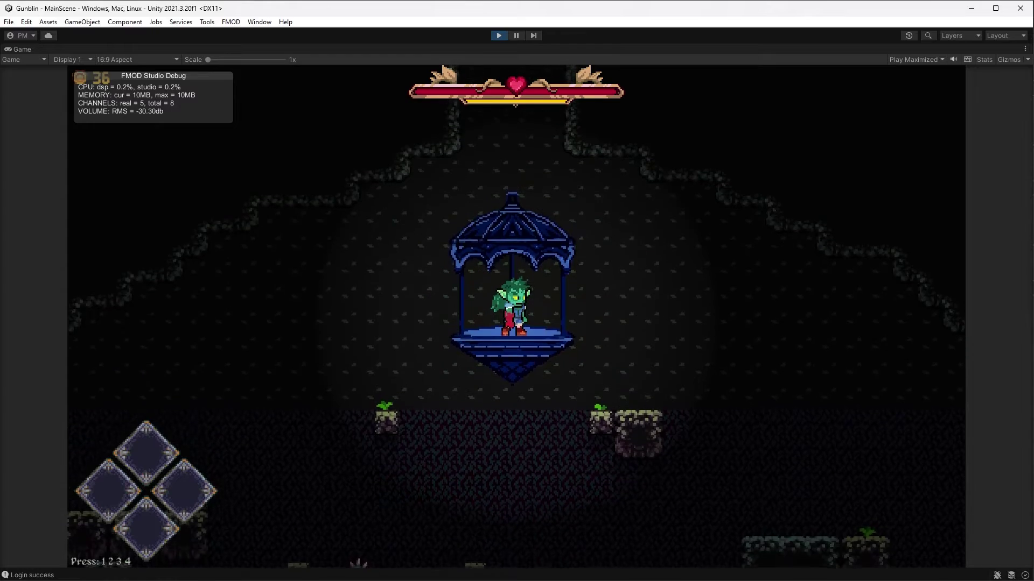
# - Jump the goblin out of the lift cage and into the open cave
pyautogui.press('Right')
pyautogui.press('space')
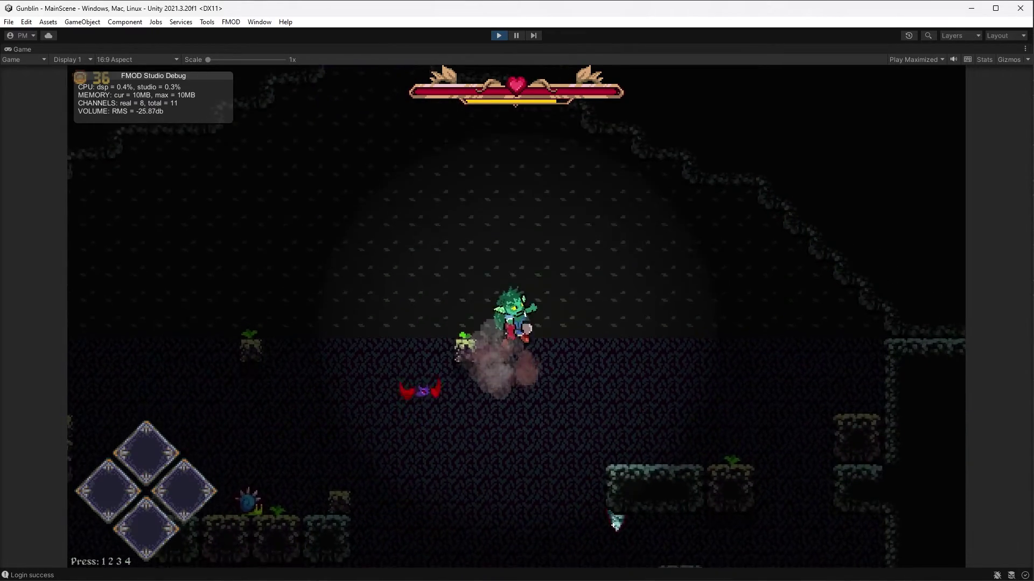
pyautogui.press('x')
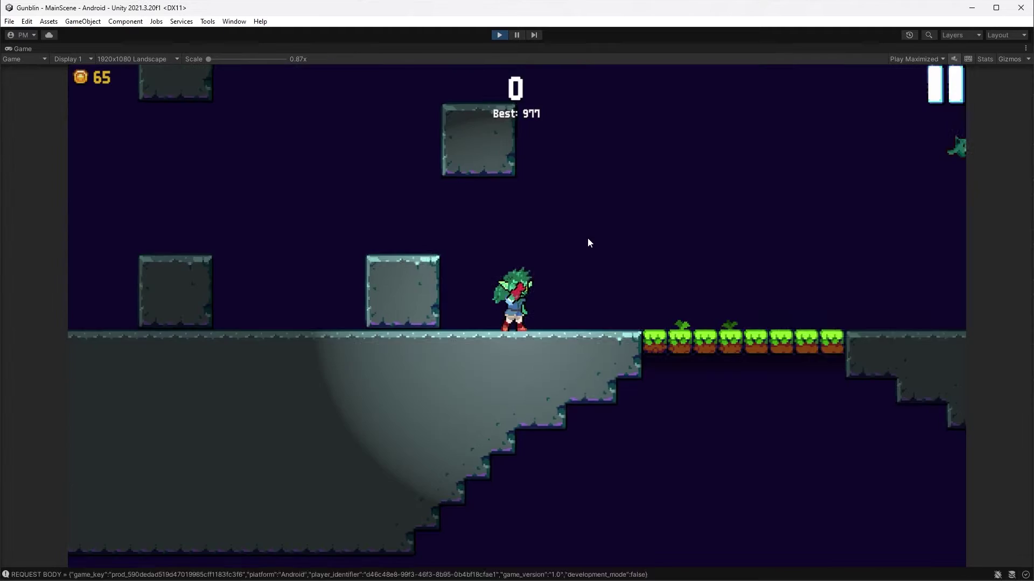
# - Fire fireballs in several directions while the goblin stands on the stone ground beside the grass bridge
pyautogui.click(574, 236)
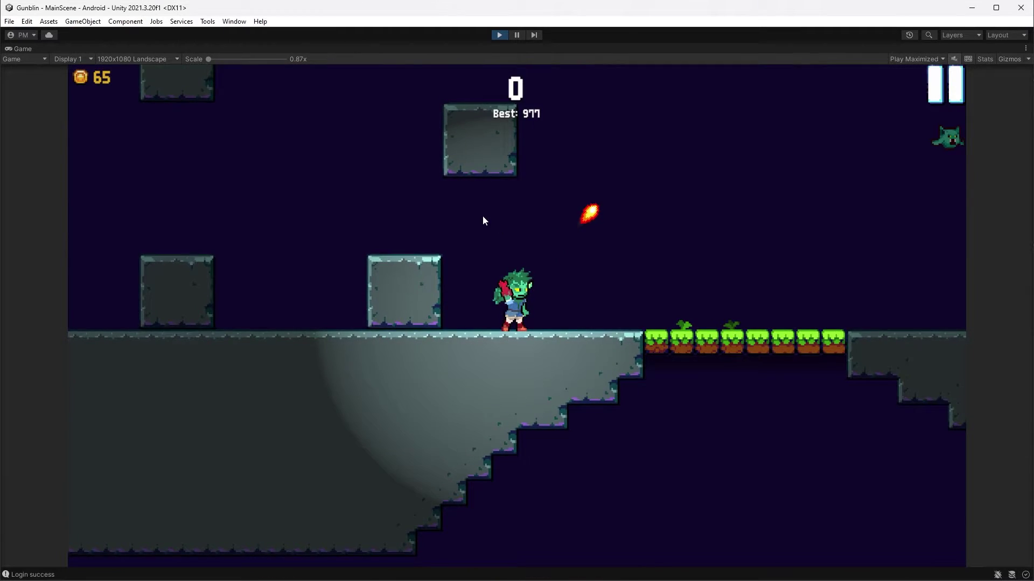
pyautogui.click(478, 215)
pyautogui.click(703, 266)
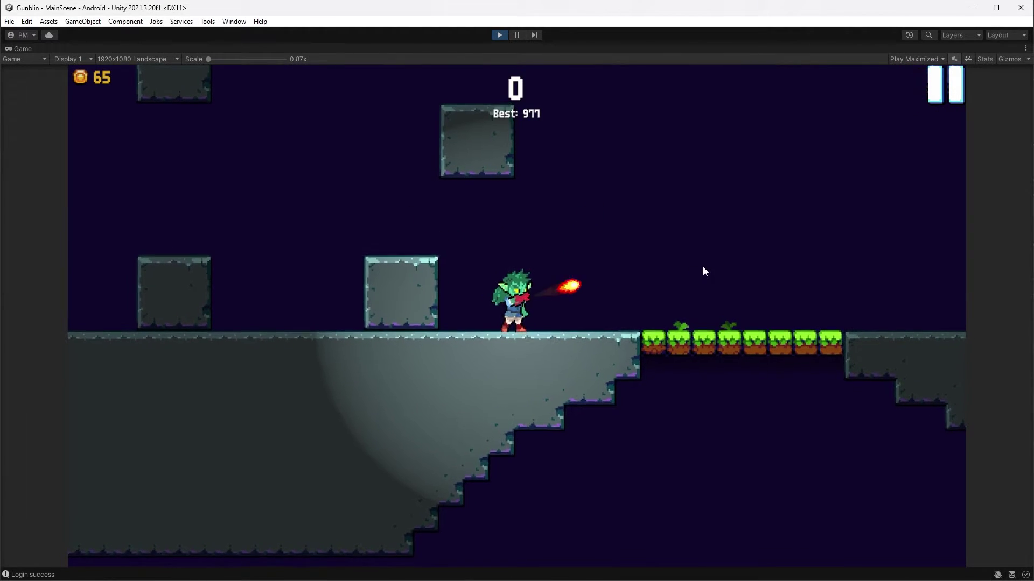
pyautogui.click(648, 198)
pyautogui.click(645, 196)
pyautogui.click(668, 229)
# - Run the goblin across the grass bridge in the Woodlands level while firing ahead
pyautogui.press('d')
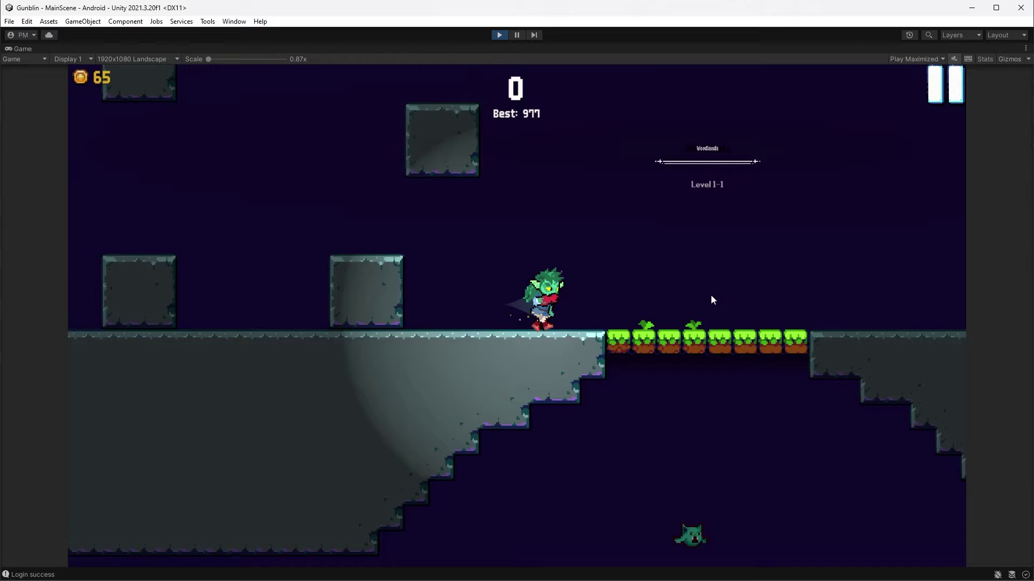
pyautogui.click(711, 296)
pyautogui.click(710, 295)
pyautogui.click(711, 295)
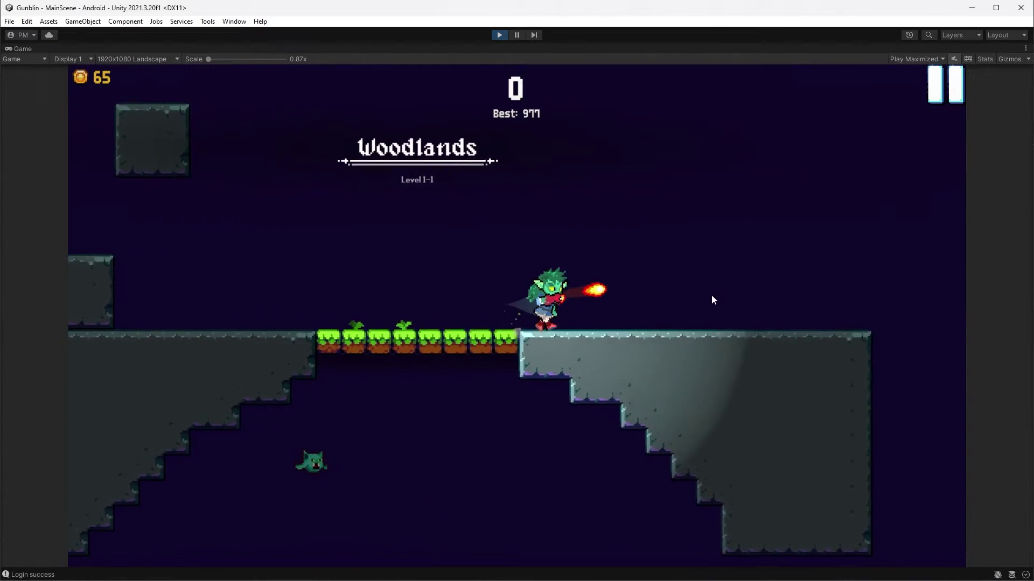
pyautogui.click(713, 302)
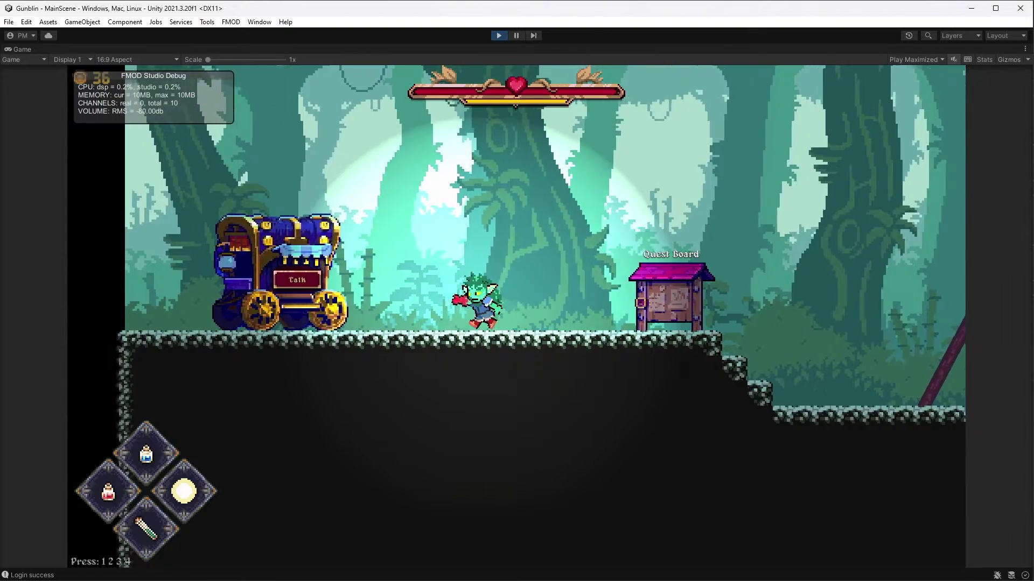
# - Walk the goblin to the shop wagon, talk to the shopkeeper and leave the conversation
pyautogui.press('a')
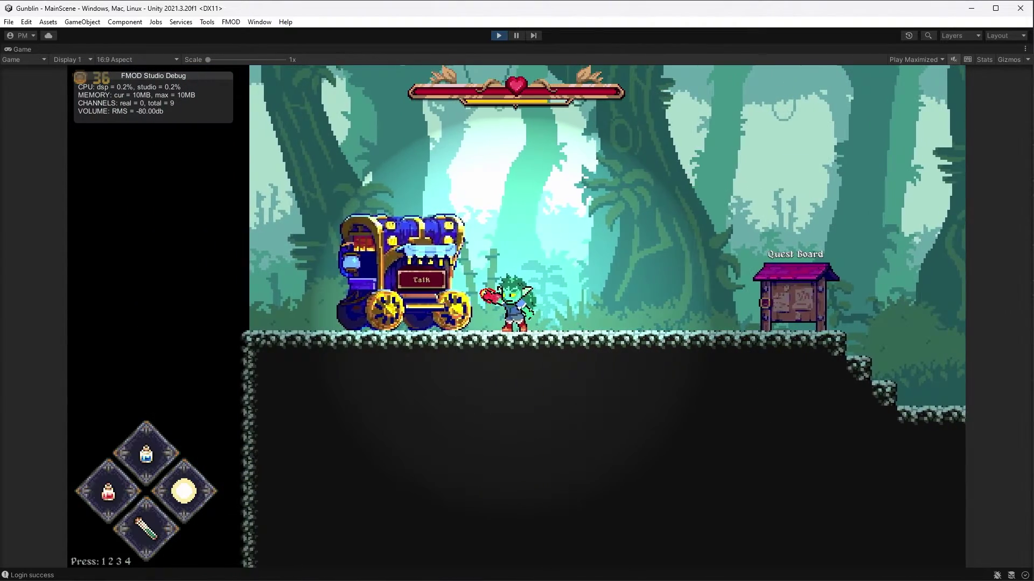
pyautogui.press('e')
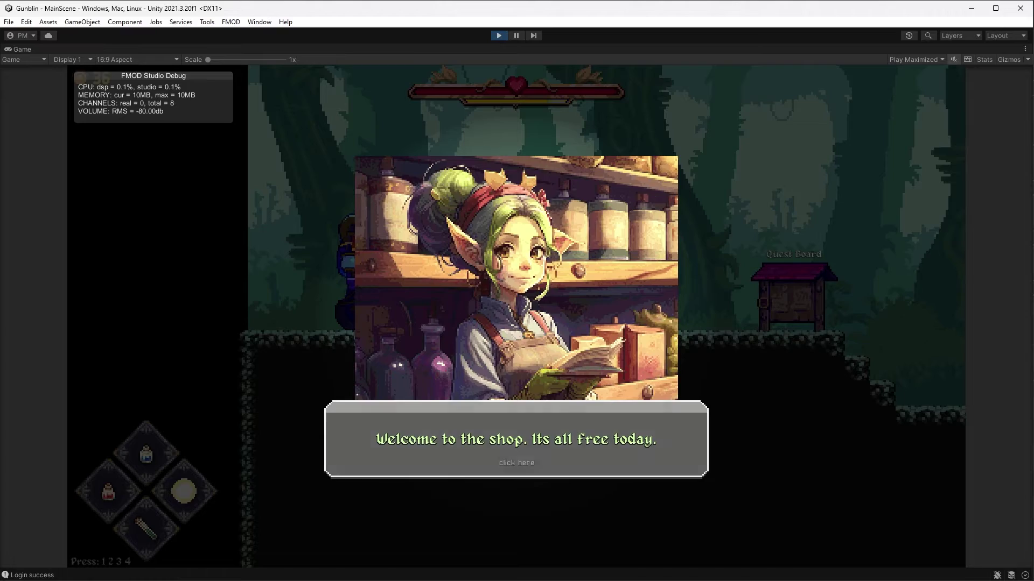
pyautogui.press('e')
pyautogui.press('d')
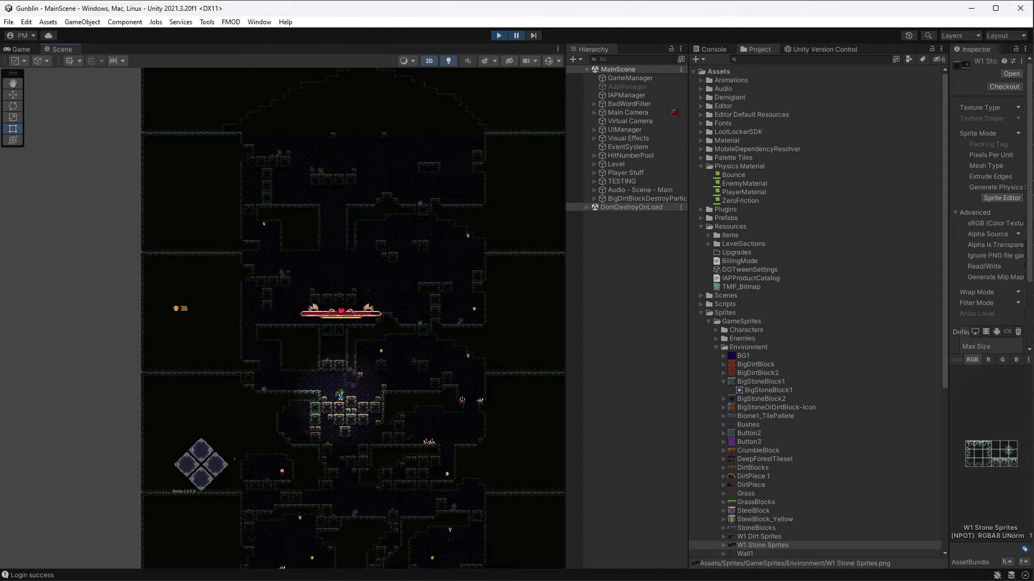
# - Widen the Scene view and examine the cave level's layout from its upper chambers down to its lower edge
pyautogui.moveTo(566, 215); pyautogui.dragTo(817, 215)
pyautogui.scroll(6, 500, 168)
pyautogui.moveTo(501, 168); pyautogui.dragTo(466, 354, button='middle')
pyautogui.scroll(6, 527, 258)
pyautogui.moveTo(528, 258); pyautogui.dragTo(528, 365, button='middle')
pyautogui.moveTo(511, 216)
pyautogui.mouseDown(button='middle')
pyautogui.moveTo(502, 449)
pyautogui.moveTo(514, 339)
pyautogui.mouseUp(button='middle')
pyautogui.scroll(-4, 514, 340)
pyautogui.moveTo(447, 463)
pyautogui.mouseDown(button='middle')
pyautogui.moveTo(482, 302)
pyautogui.moveTo(479, 148)
pyautogui.mouseUp(button='middle')
pyautogui.scroll(2, 480, 149)
pyautogui.scroll(2, 511, 415)
pyautogui.moveTo(522, 422); pyautogui.dragTo(440, 325, button='middle')
pyautogui.scroll(-7, 430, 429)
pyautogui.moveTo(377, 242); pyautogui.dragTo(401, 58, button='middle')
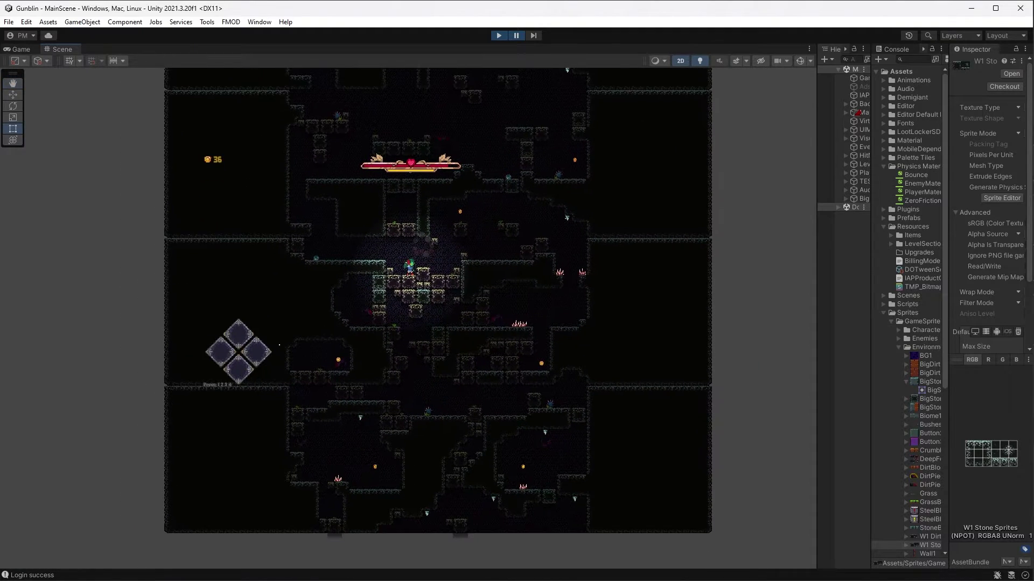
# - Inspect the stone and dirt blocks around the goblin and compare them with the whole level column
pyautogui.moveTo(449, 283); pyautogui.dragTo(456, 384, button='middle')
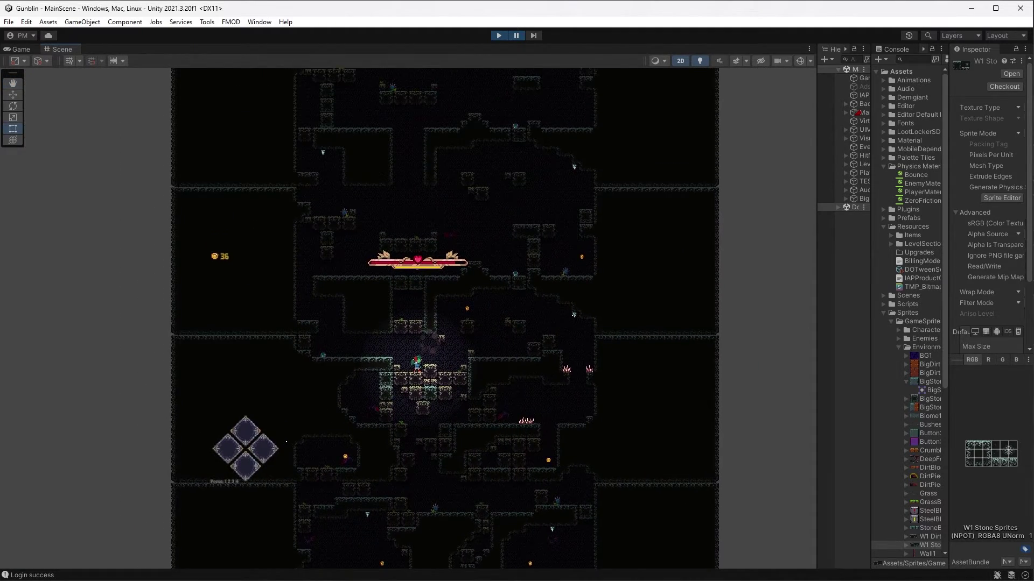
pyautogui.scroll(10, 456, 383)
pyautogui.scroll(-5, 598, 423)
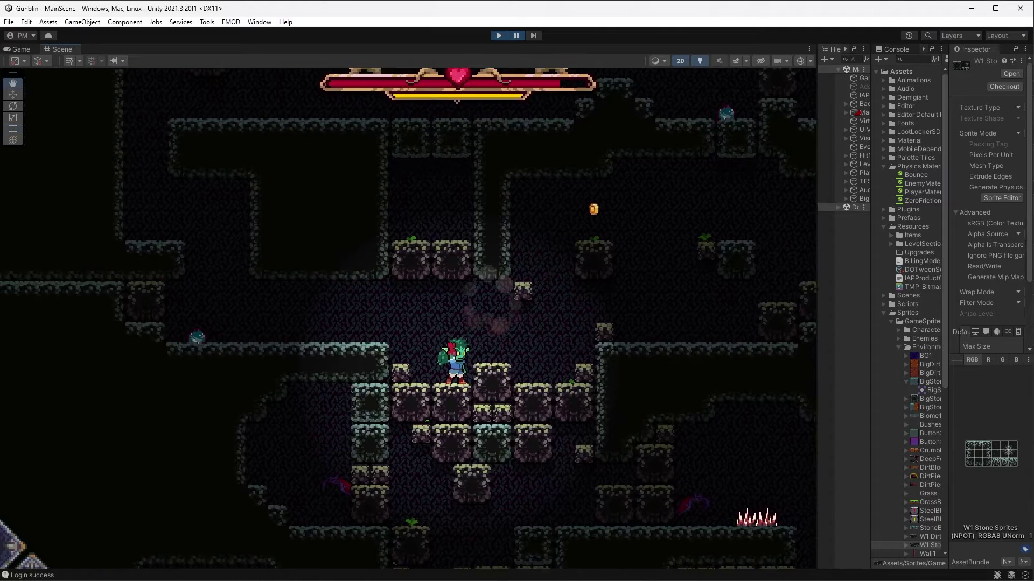
pyautogui.scroll(-2, 592, 323)
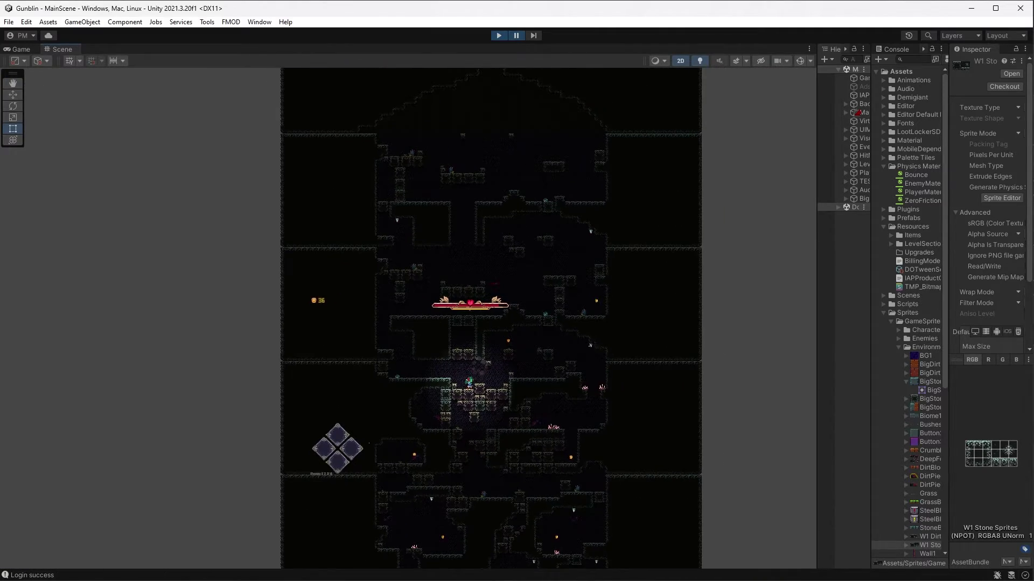
pyautogui.scroll(4, 592, 323)
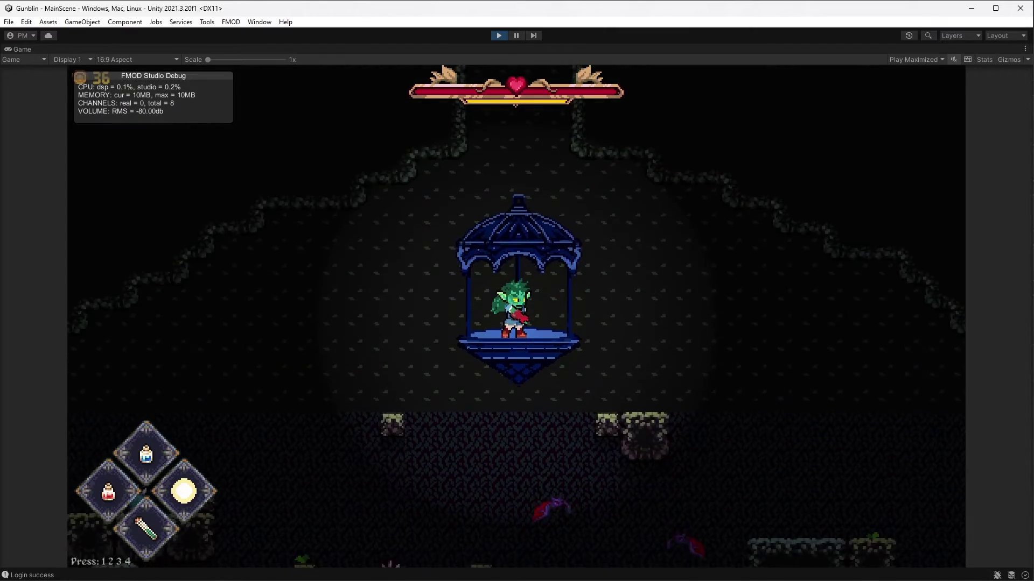
# - Drop the goblin from the lift onto the stone platform, fire at the bats and smash down to the cave floor
pyautogui.press('d')
pyautogui.press('s')
pyautogui.press('d')
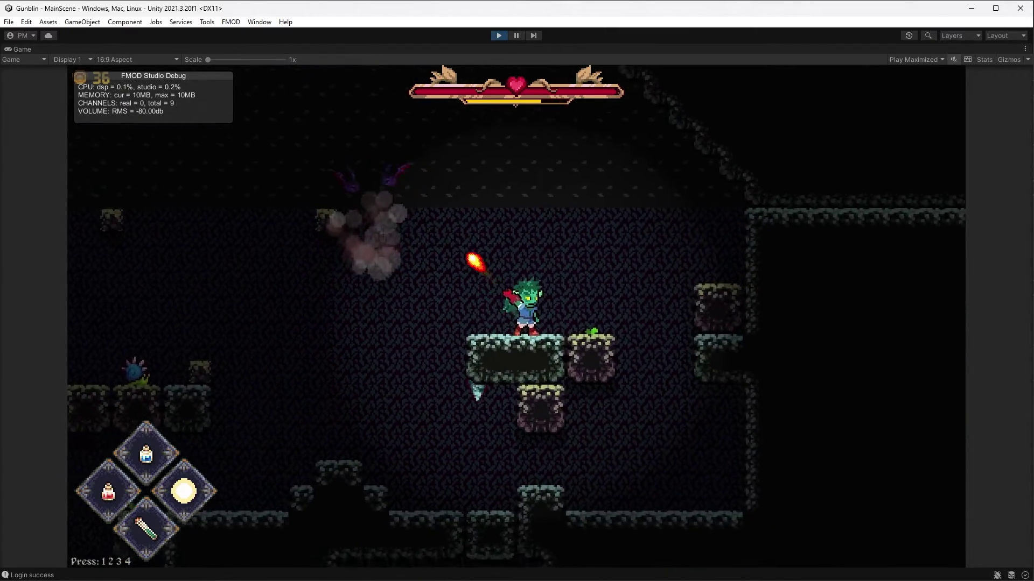
pyautogui.press('d')
pyautogui.press('s')
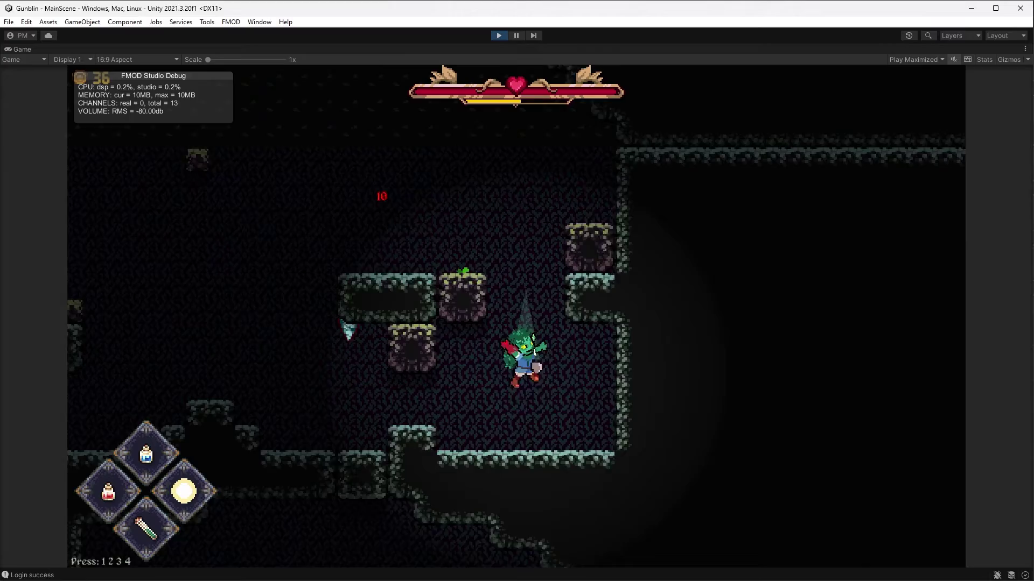
pyautogui.press('d')
pyautogui.press('a')
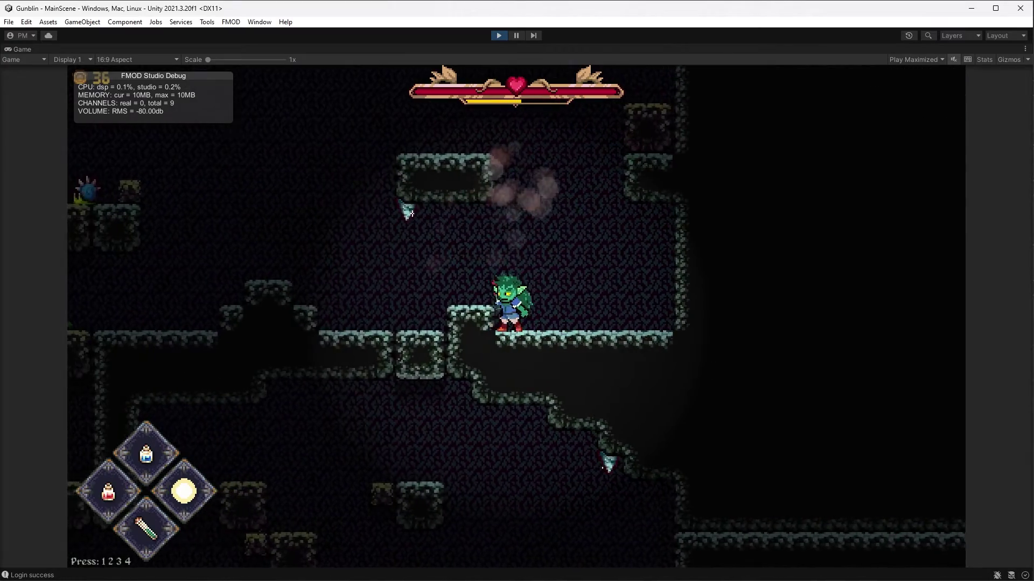
# - Jump the goblin back across the cave and smash down through the central shaft's blocks
pyautogui.press('space')
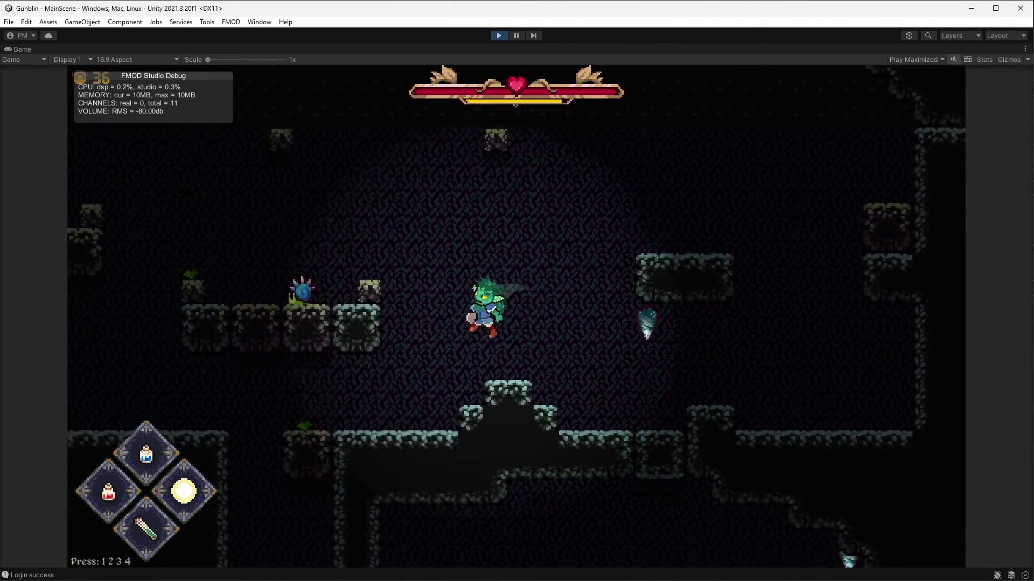
pyautogui.press('a')
pyautogui.press('s')
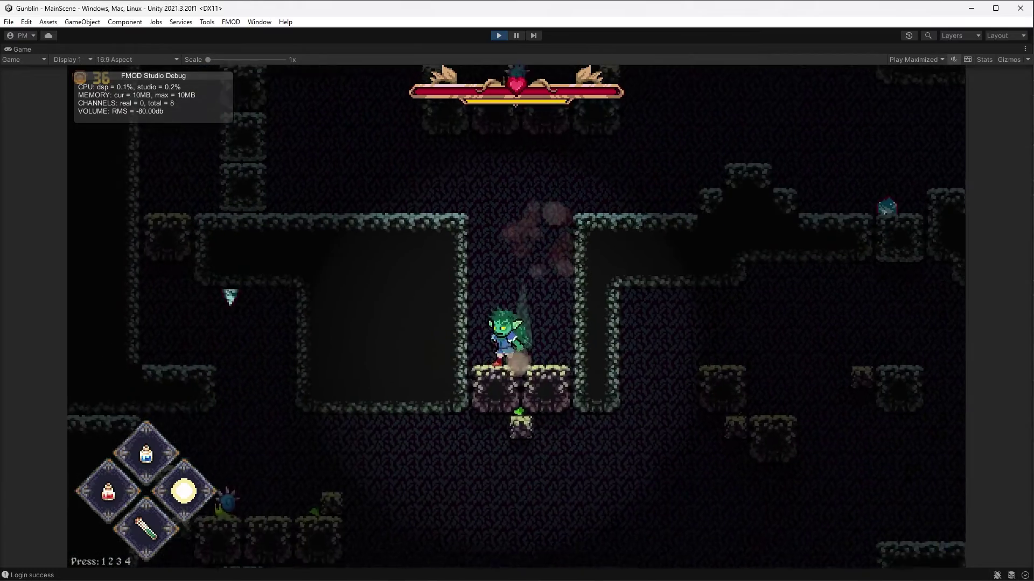
pyautogui.press('s')
pyautogui.press('d')
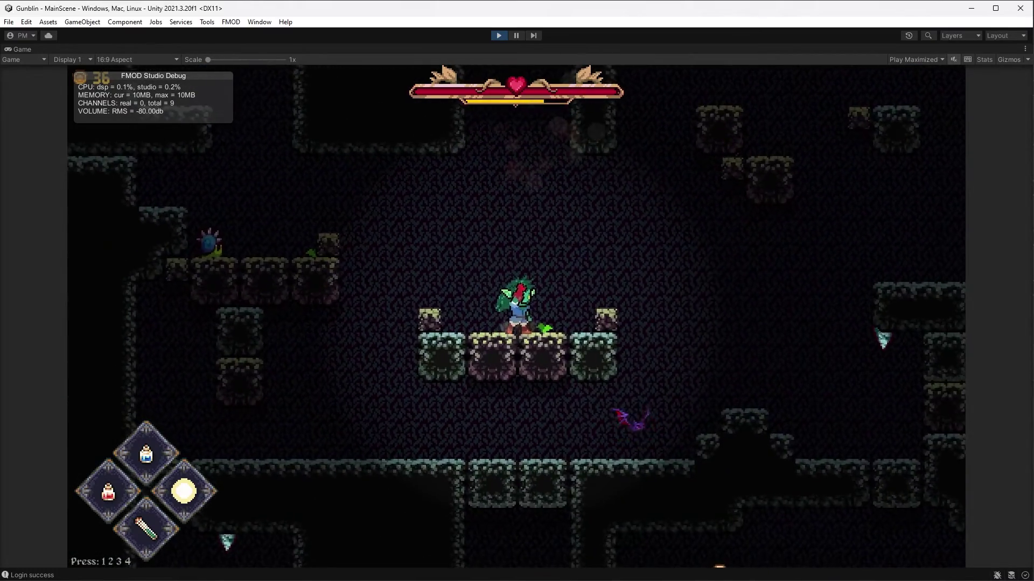
# - Use the Electro Balls and Jump Potion, and leap from the block platform toward the stone ledges
pyautogui.press('4')
pyautogui.press('3')
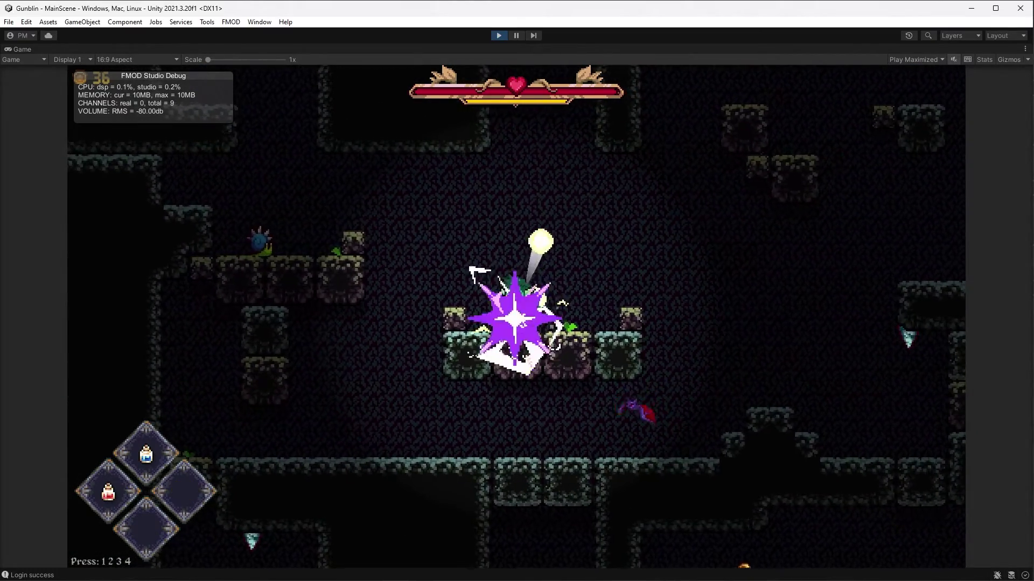
pyautogui.press('space')
pyautogui.press('d')
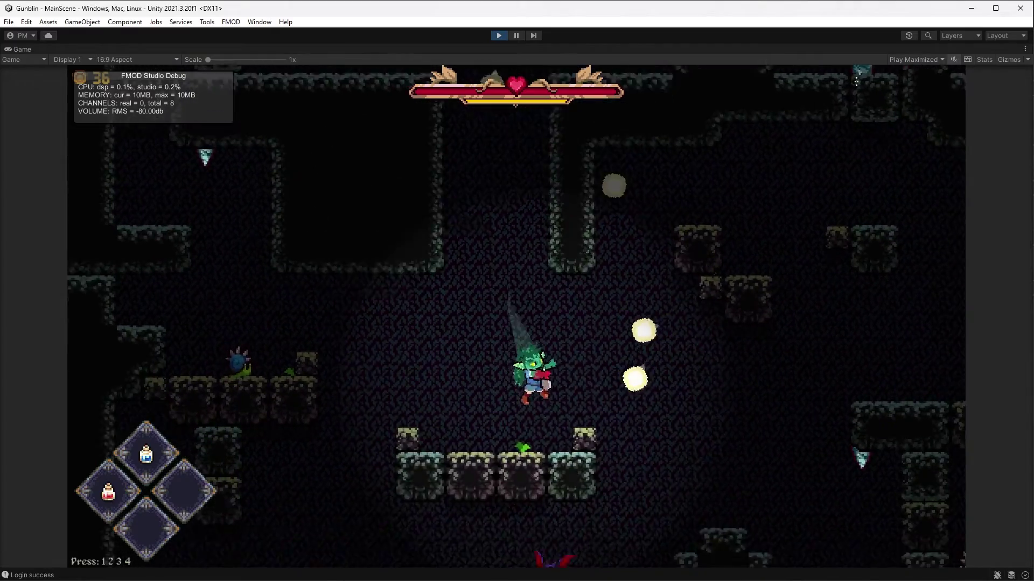
pyautogui.press('space')
pyautogui.press('d')
pyautogui.press('space')
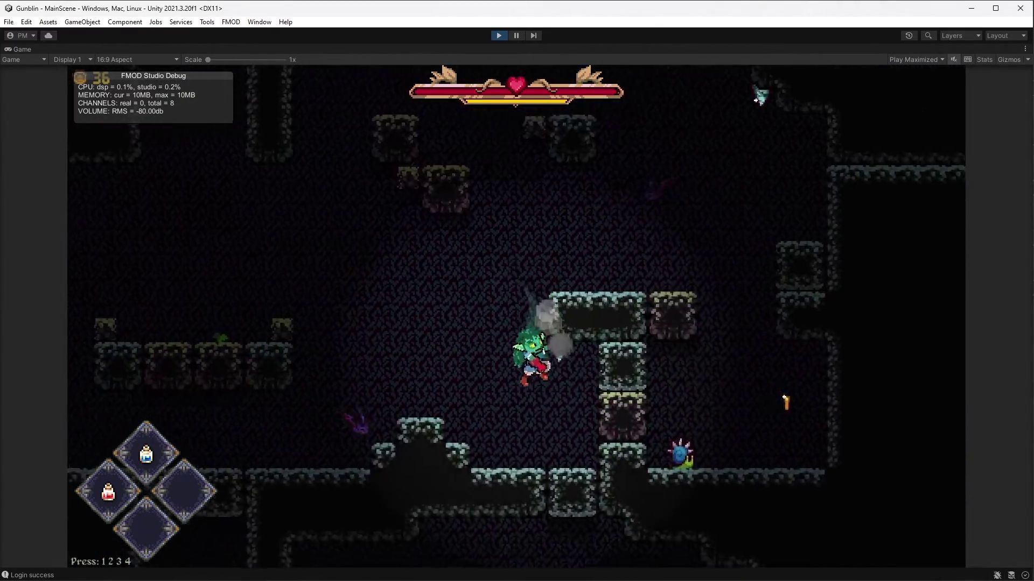
# - Use the Speed Potion and dash the goblin back along the stone floor below the block platform
pyautogui.press('a')
pyautogui.press('space')
pyautogui.press('2')
pyautogui.press('a')
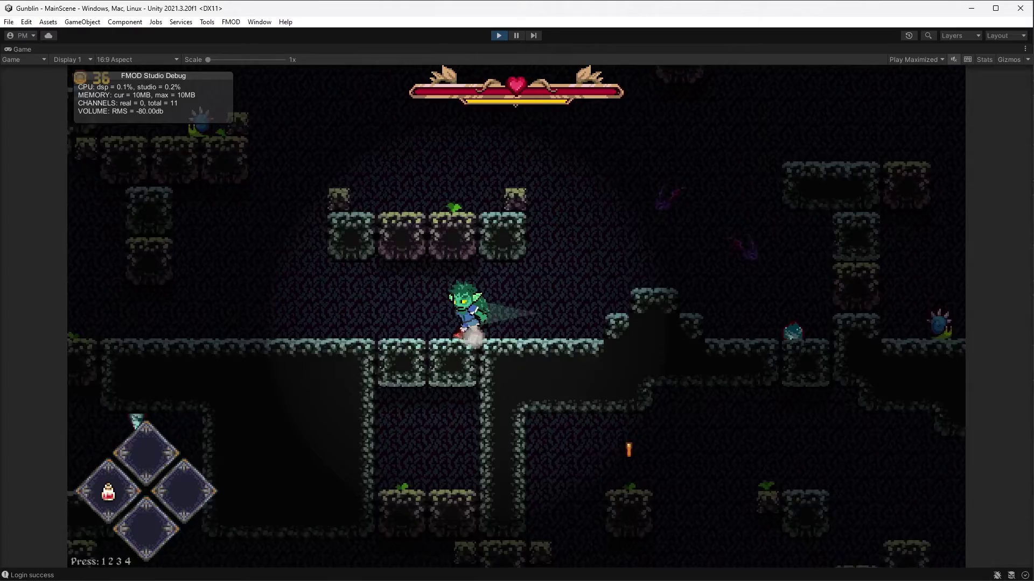
# - Shoot repeated fireballs at the approaching bat and move the goblin along the ledge to the cave wall
pyautogui.press('j')
pyautogui.press('j')
pyautogui.press('j')
pyautogui.press('j')
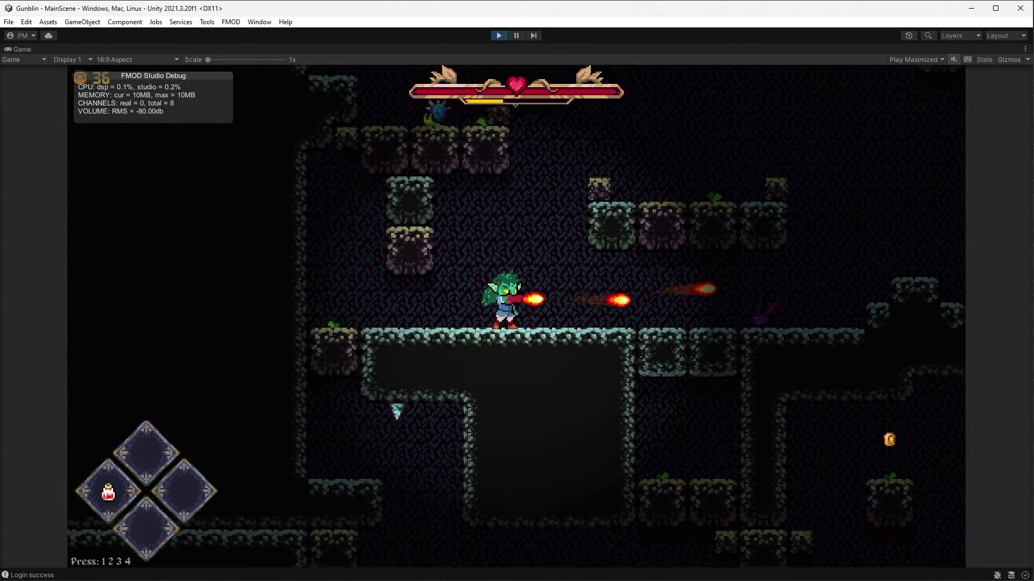
pyautogui.press('j')
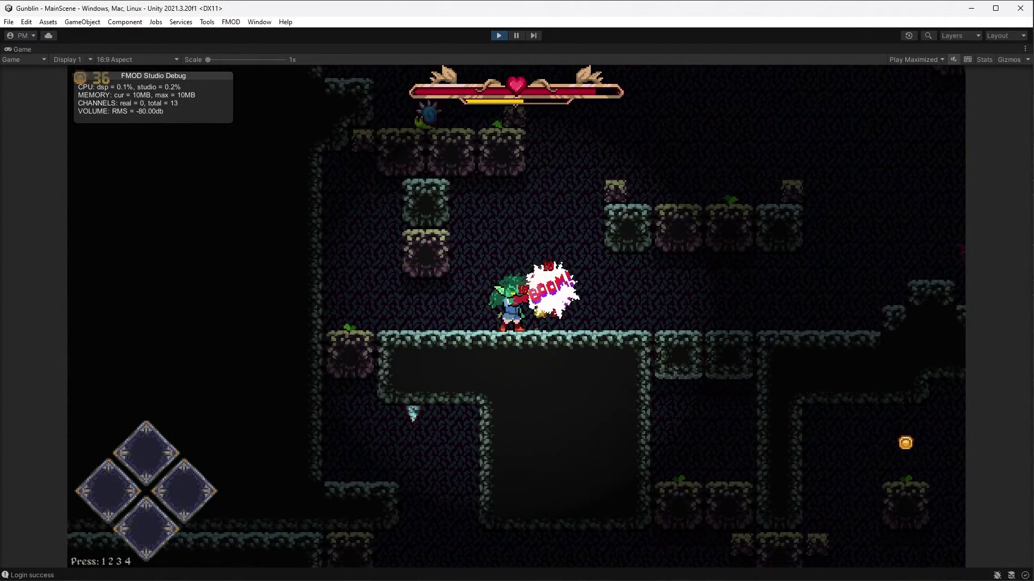
pyautogui.press('a')
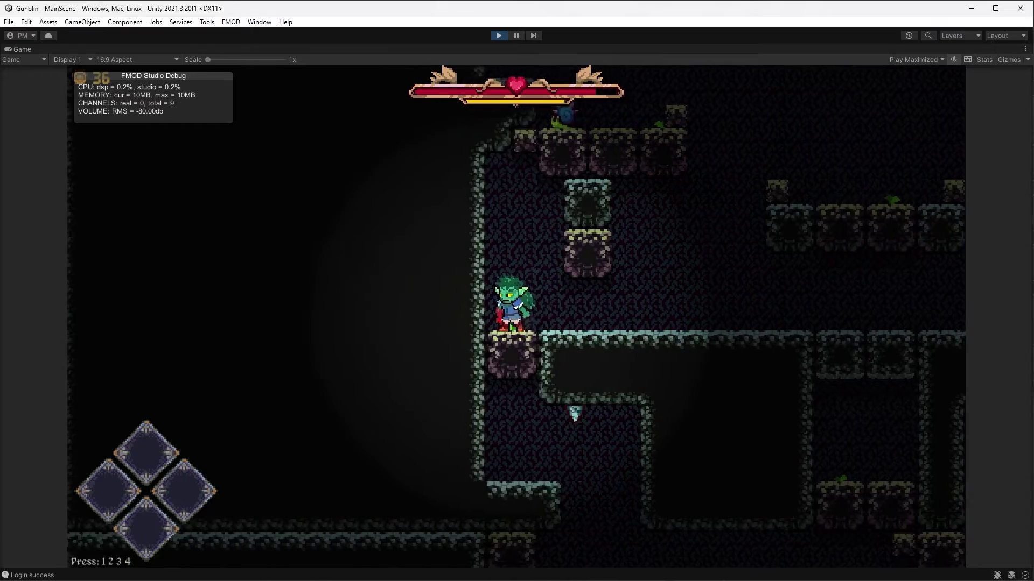
pyautogui.press('d')
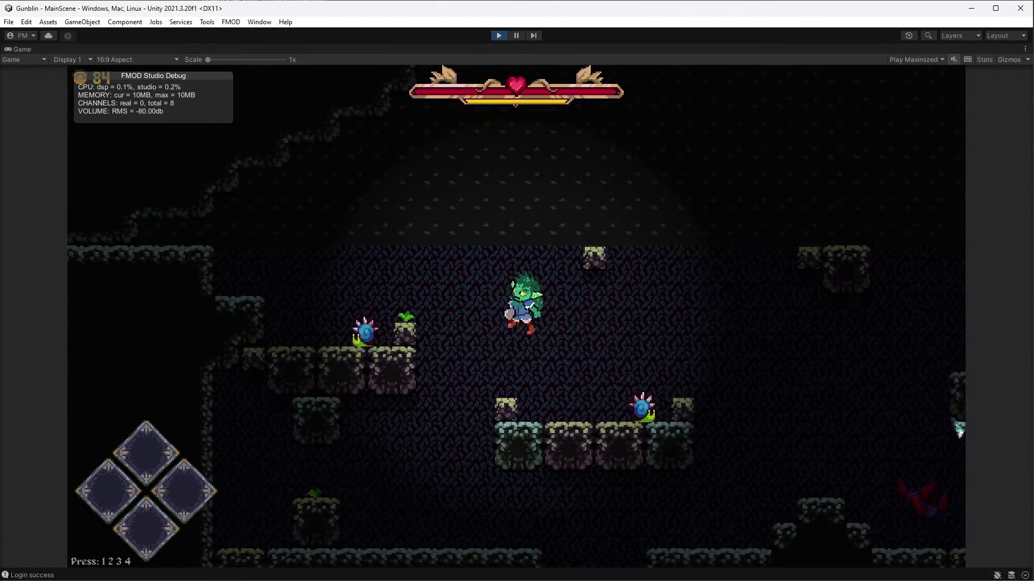
# - Jump the goblin toward the stone ledge with the spiked snail and attack three times in a row
pyautogui.press('a')
pyautogui.press('space')
pyautogui.press('j')
pyautogui.press('j')
pyautogui.press('j')
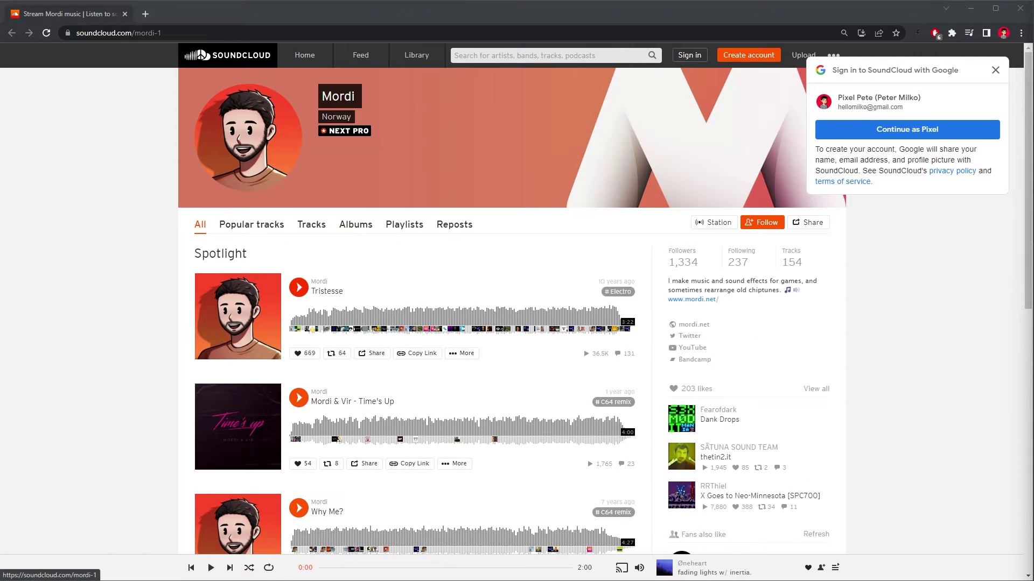
# - On the composer's SoundCloud page, sample the tracks Tristesse, Why Me? and The Great Bath (of the Seven Seas), pausing Time's Up
pyautogui.click(299, 287)
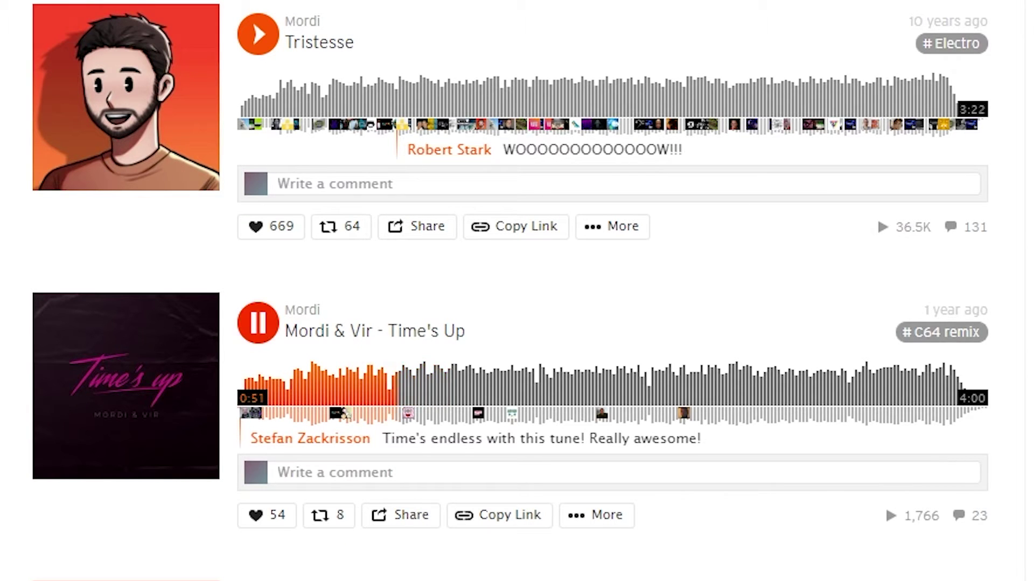
pyautogui.click(258, 323)
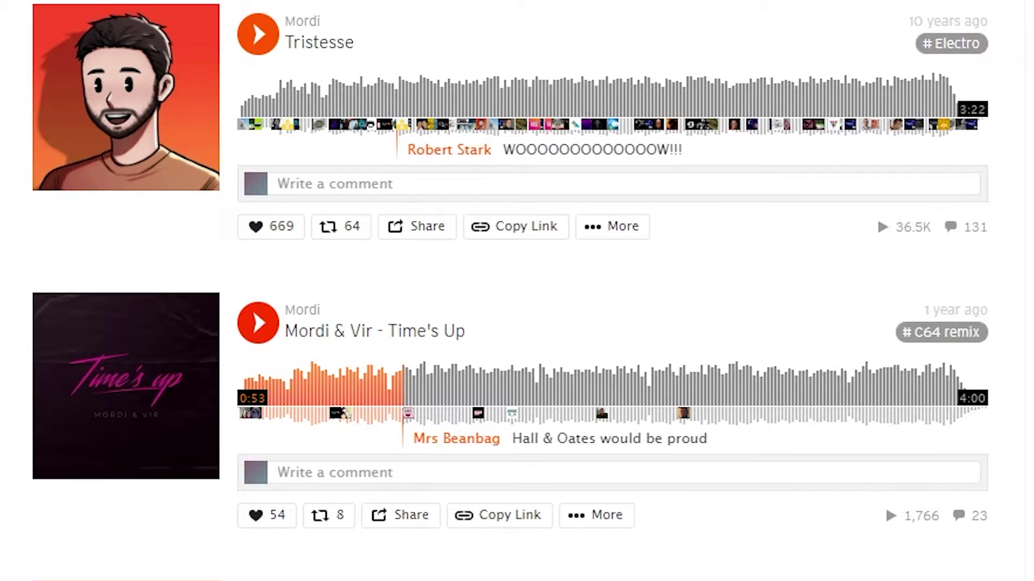
pyautogui.scroll(-3, 258, 324)
pyautogui.click(299, 230)
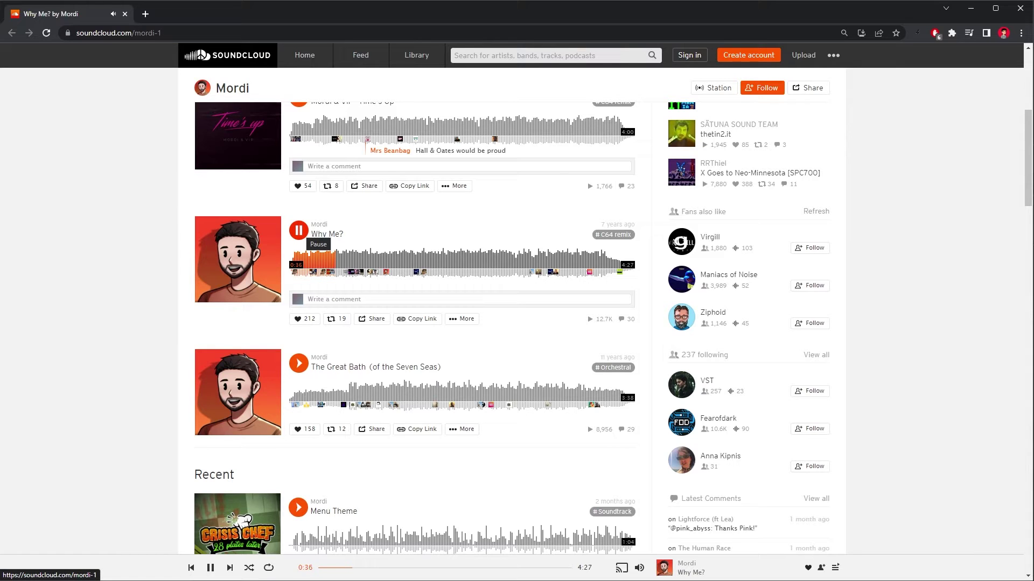
pyautogui.click(299, 363)
pyautogui.scroll(-3, 299, 363)
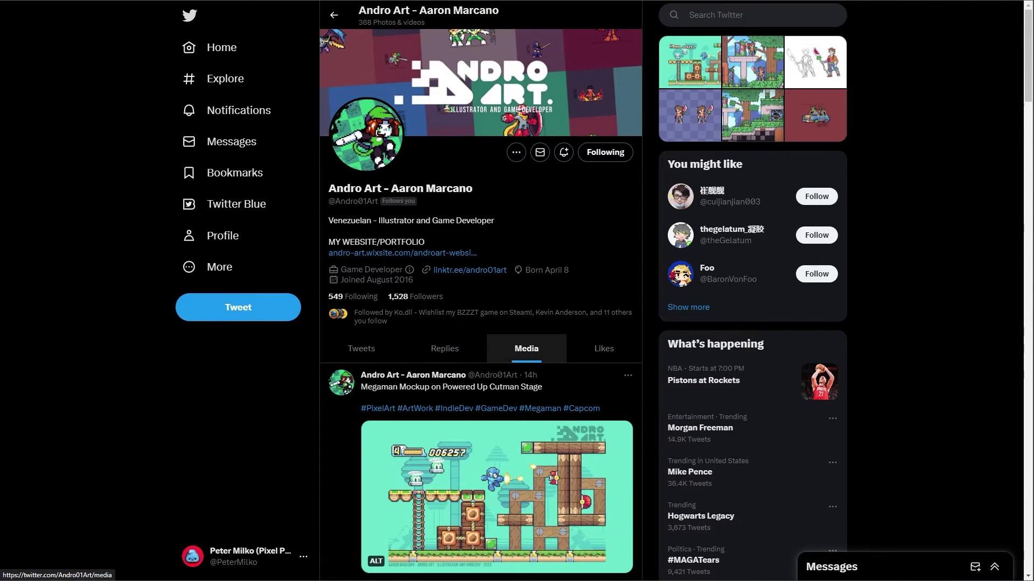
# - On Twitter, look through the Andro Art media posts for pixel-art mockups, asset pack scenes and character designs
pyautogui.scroll(-4, 479, 296)
pyautogui.scroll(-10, 479, 296)
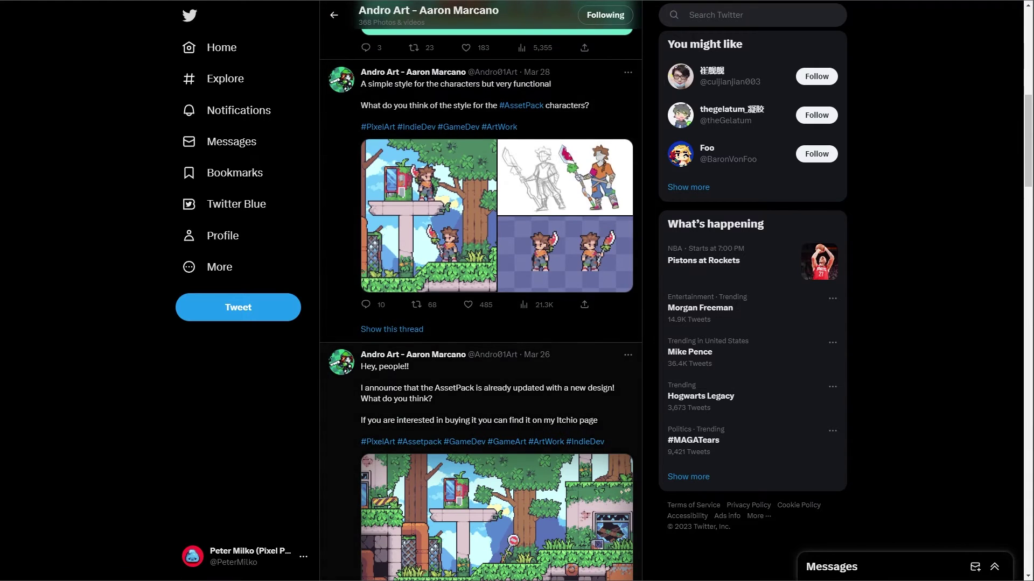
pyautogui.scroll(-13, 480, 296)
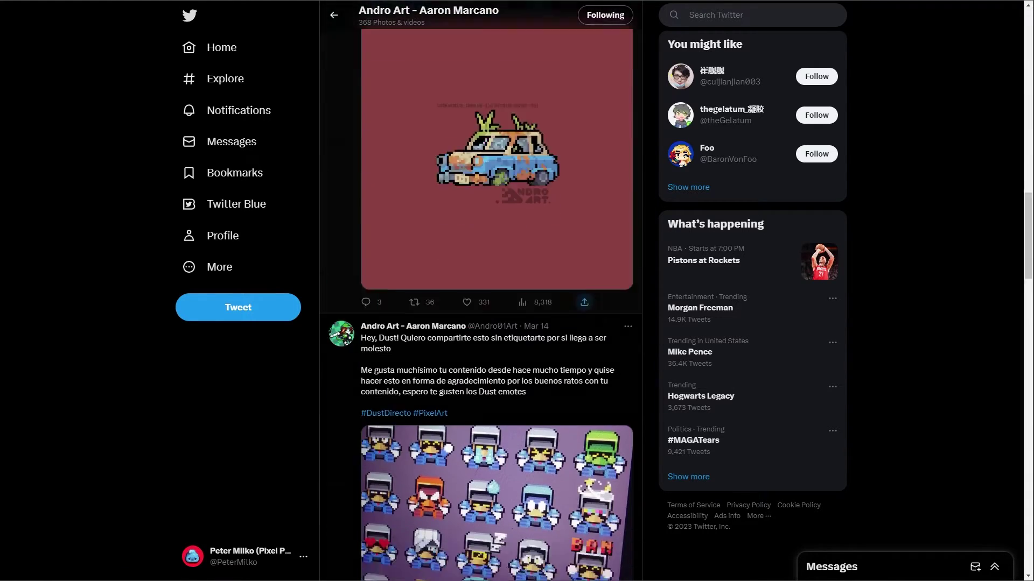
pyautogui.scroll(-19, 480, 296)
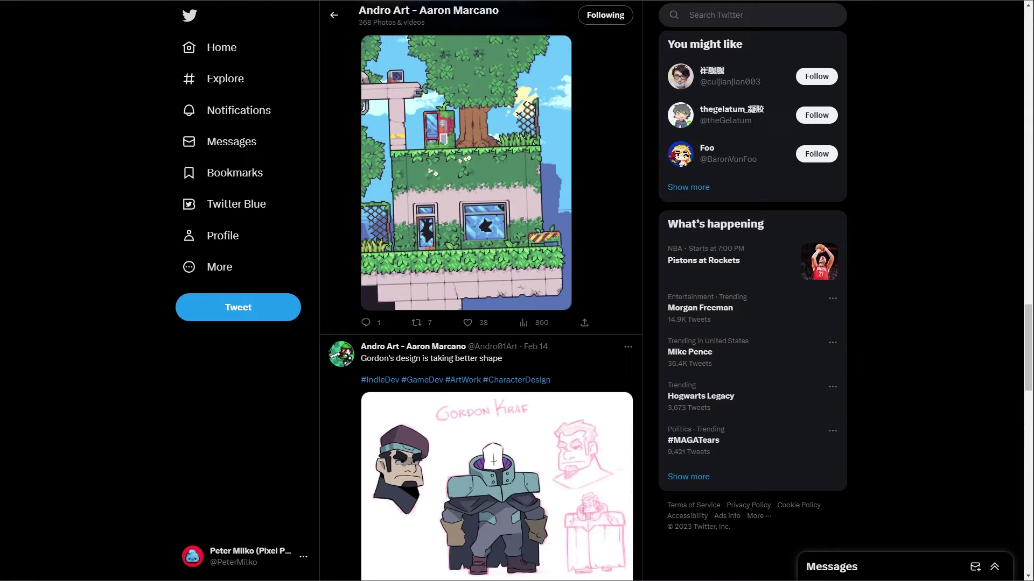
pyautogui.scroll(-18, 479, 296)
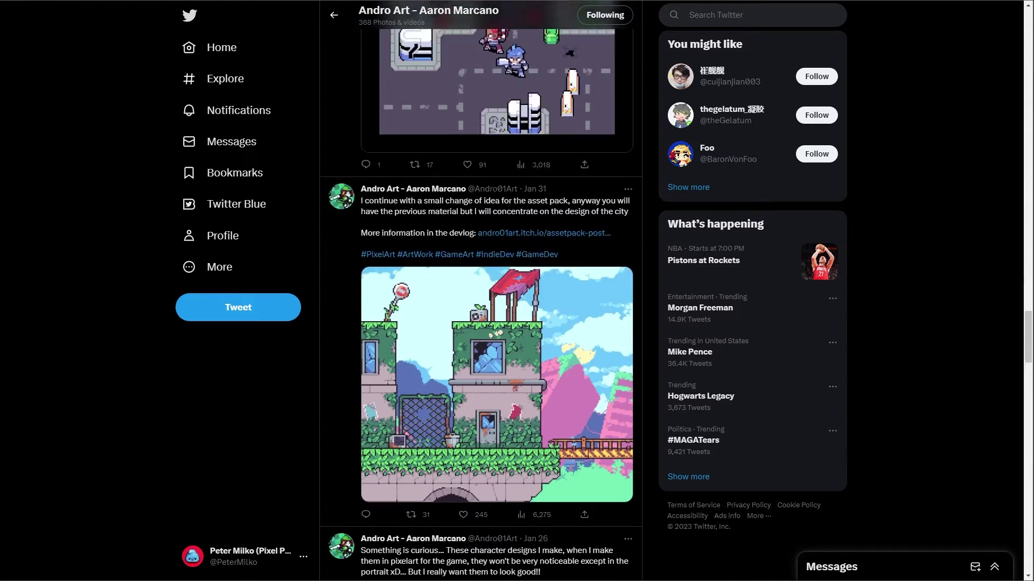
pyautogui.scroll(-20, 479, 296)
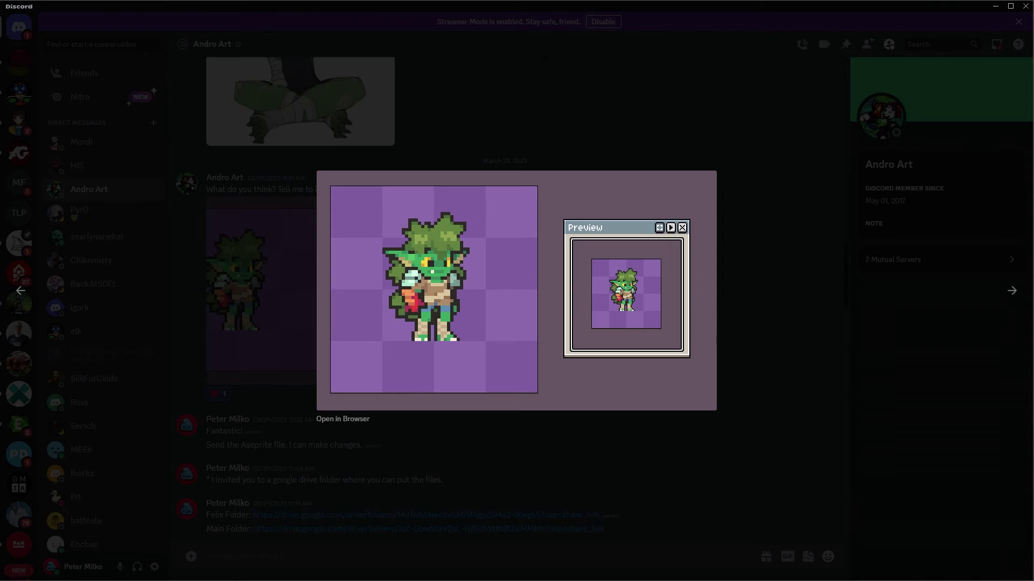
# - In Discord, close the enlarged goblin sprite preview and open the Sad Slime Squad server
pyautogui.press('Escape')
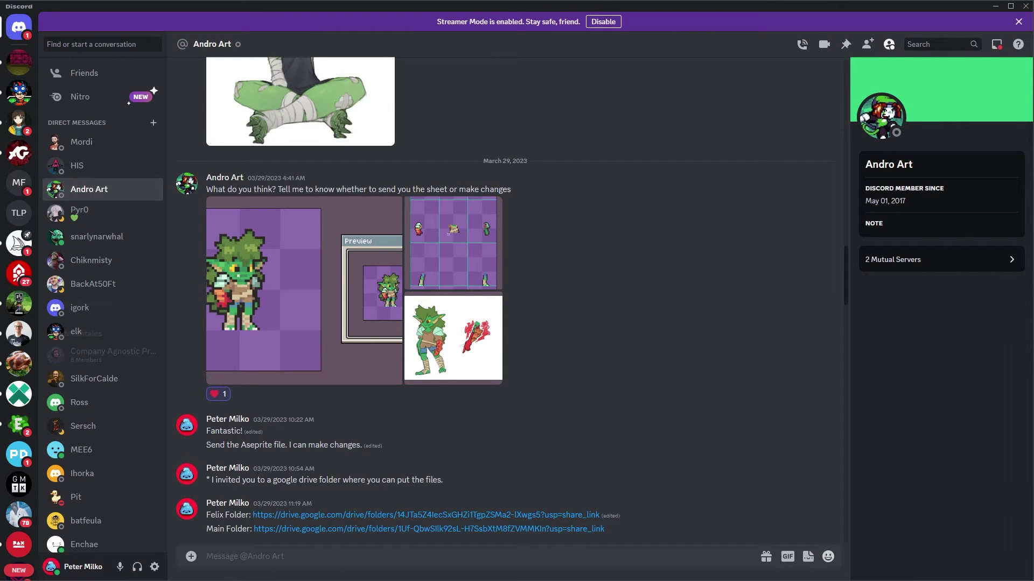
pyautogui.scroll(-5, 19, 363)
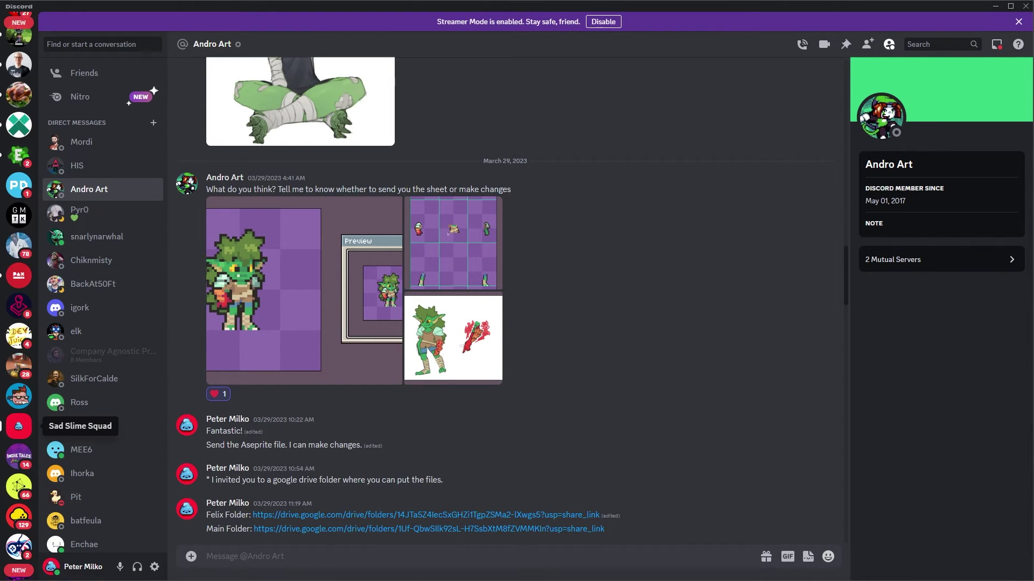
pyautogui.click(18, 426)
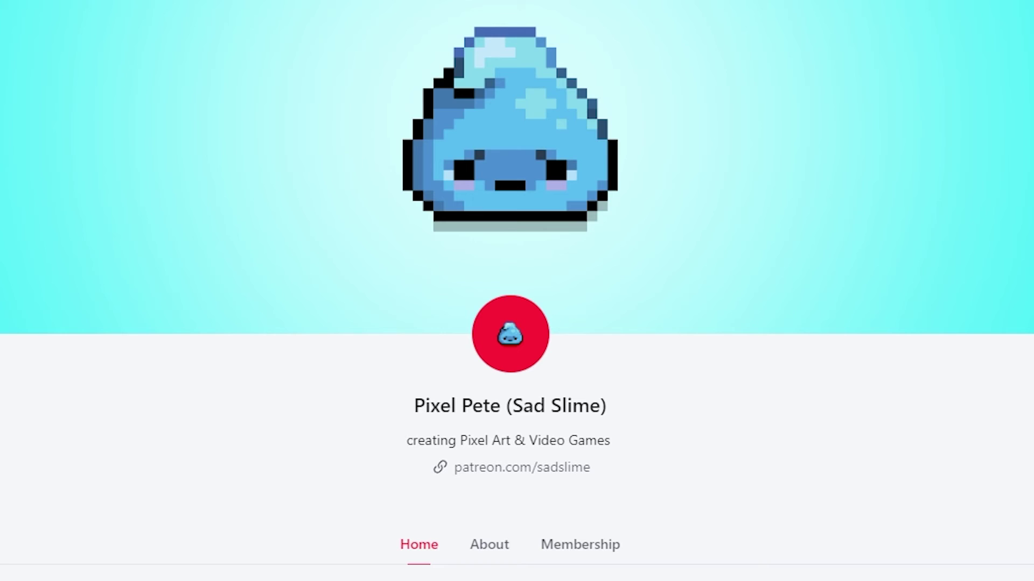
# - On the Sad Slime Patreon page, expand The Last Phoenix - Playable Prototype! post and browse older posts to the Golbin with a Gun GDD
pyautogui.scroll(-15, 564, 290)
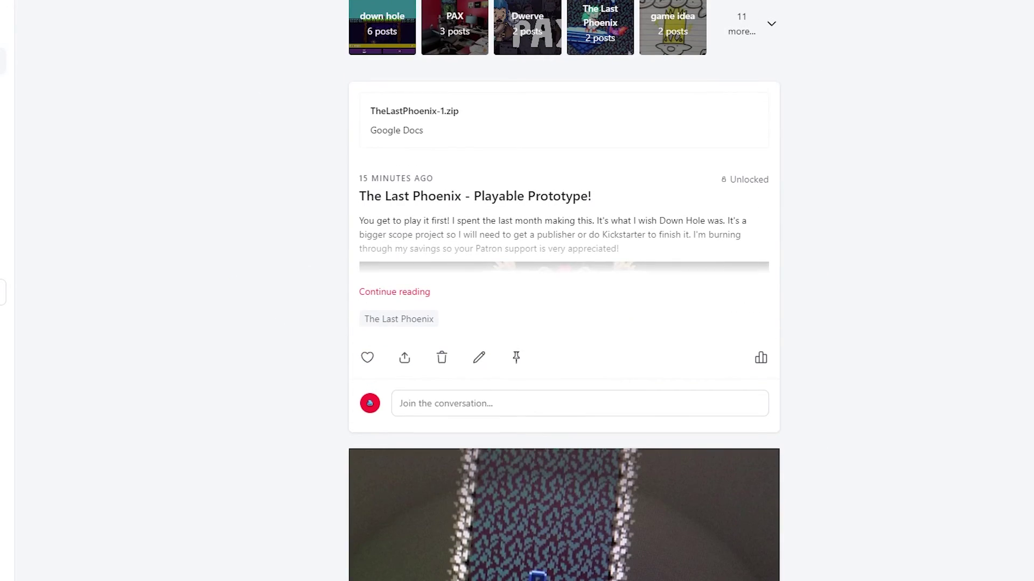
pyautogui.click(394, 291)
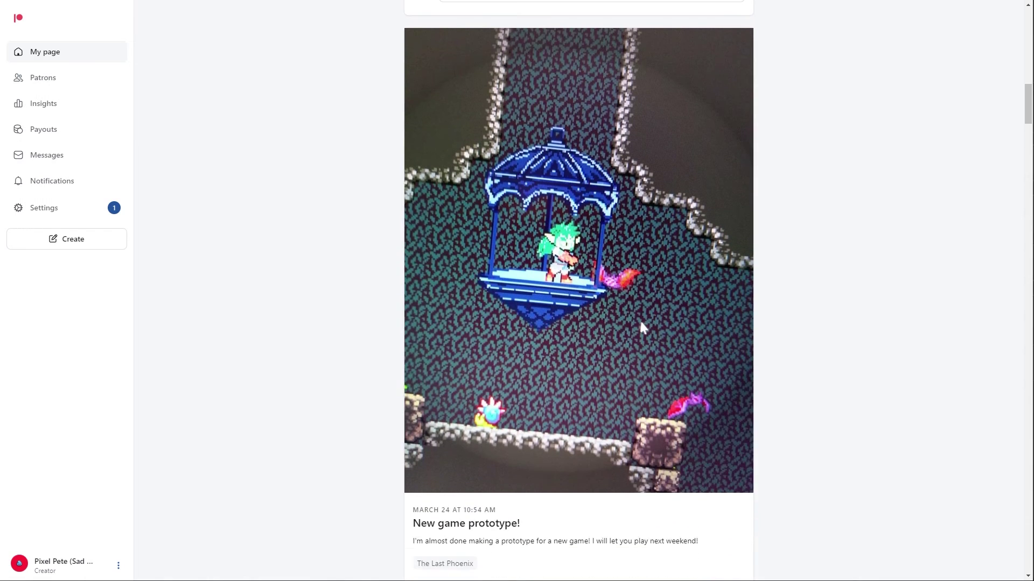
pyautogui.scroll(-6, 578, 290)
pyautogui.scroll(-4, 579, 291)
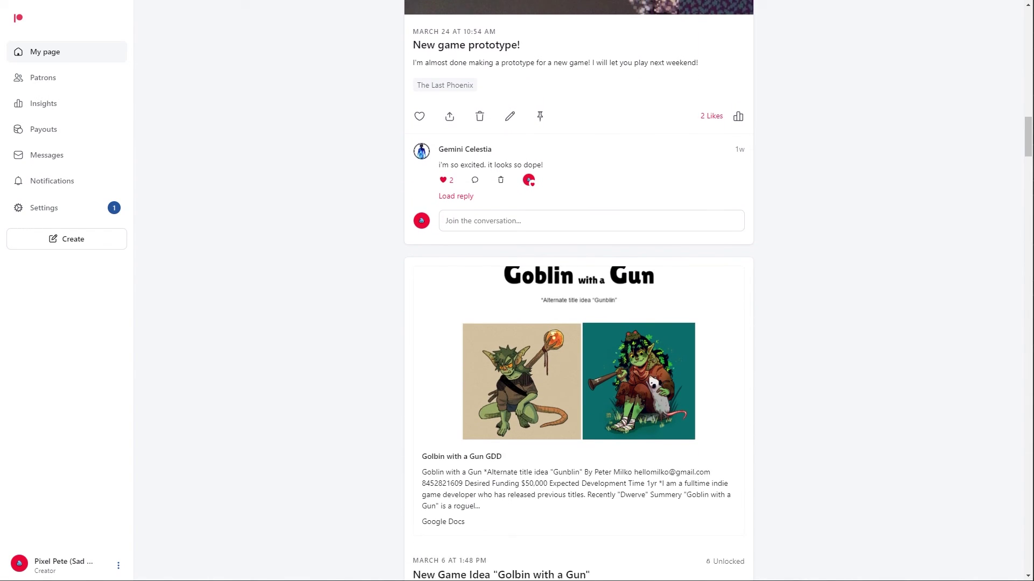
pyautogui.scroll(1, 579, 291)
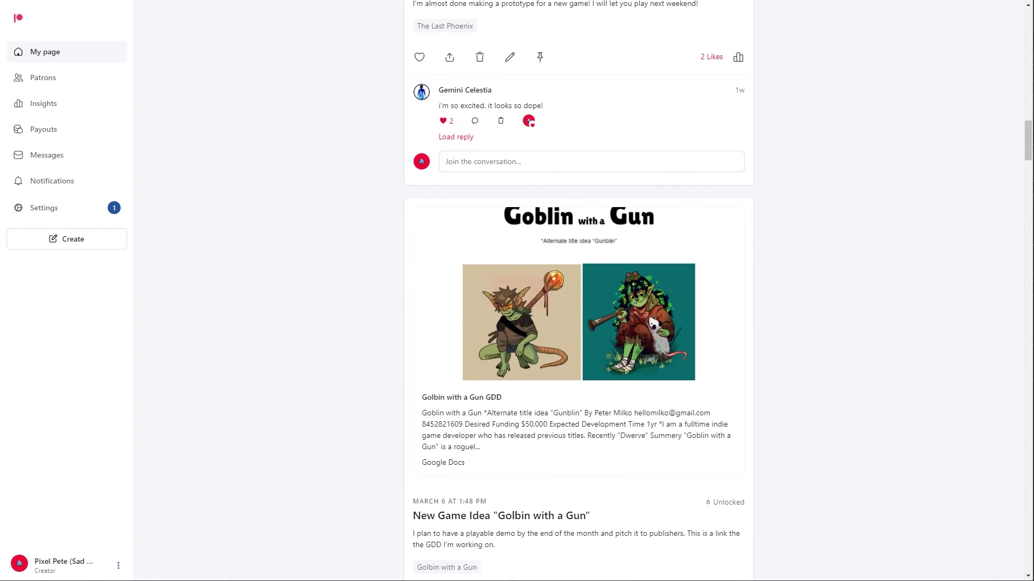